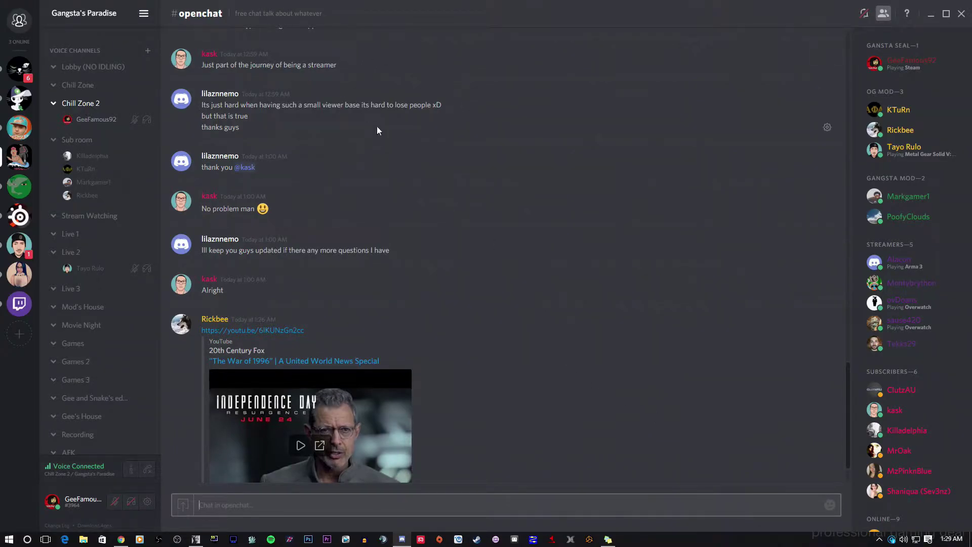
Look through the openchat messages and the member list grouped by role, from the server owner to online members.
{"action": "scroll", "coordinate": [397, 138], "scroll_direction": "up", "scroll_amount": 5}
{"action": "scroll", "coordinate": [399, 137], "scroll_direction": "down", "scroll_amount": 4}
{"action": "scroll", "coordinate": [399, 139], "scroll_direction": "down", "scroll_amount": 2}
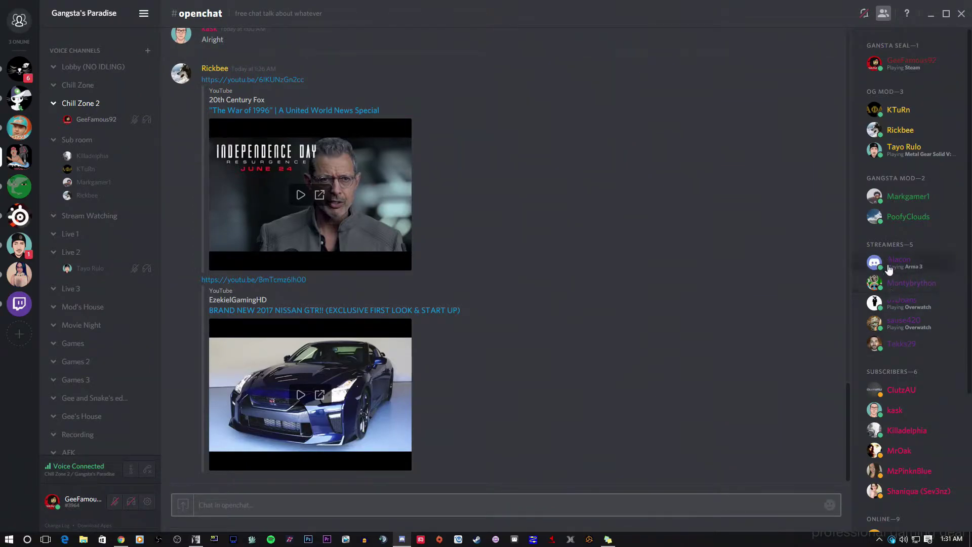
{"action": "scroll", "coordinate": [911, 366], "scroll_direction": "down", "scroll_amount": 3}
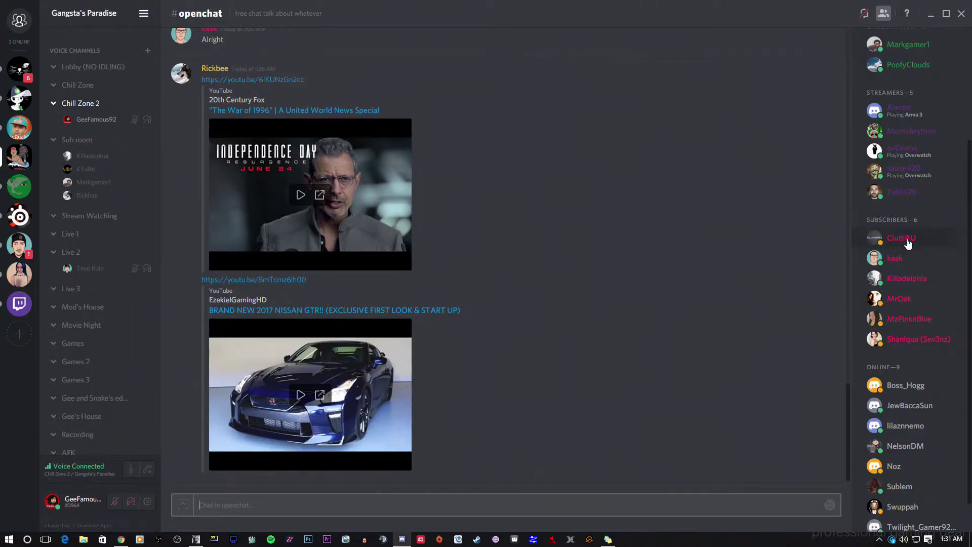
{"action": "scroll", "coordinate": [913, 333], "scroll_direction": "down", "scroll_amount": 1}
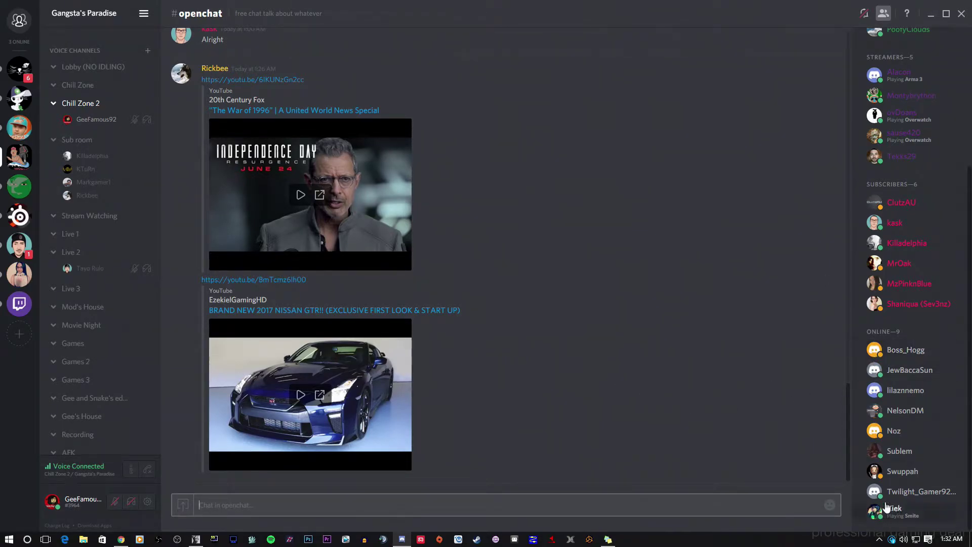
{"action": "scroll", "coordinate": [915, 397], "scroll_direction": "up", "scroll_amount": 4}
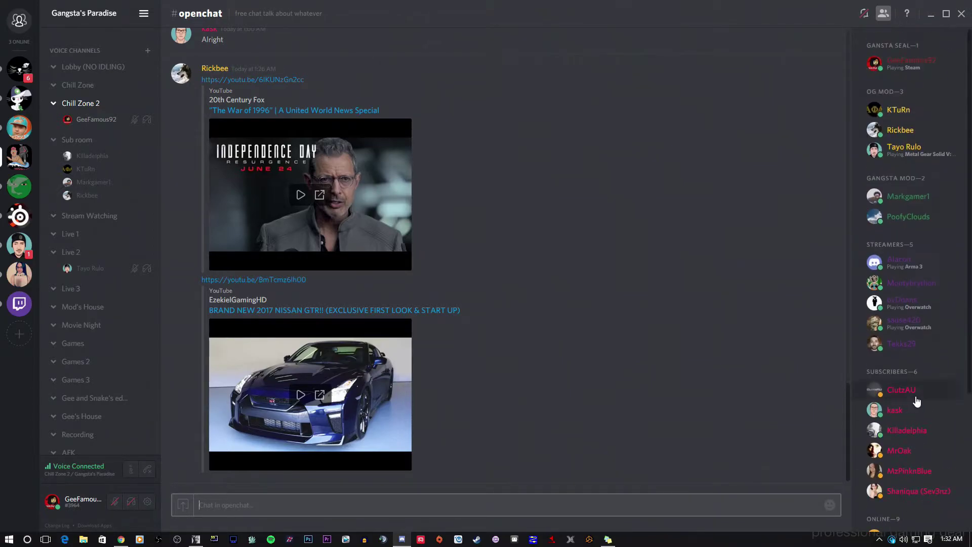
Hide and show the openchat member list, and try the channel's mute option.
{"action": "left_click", "coordinate": [883, 15]}
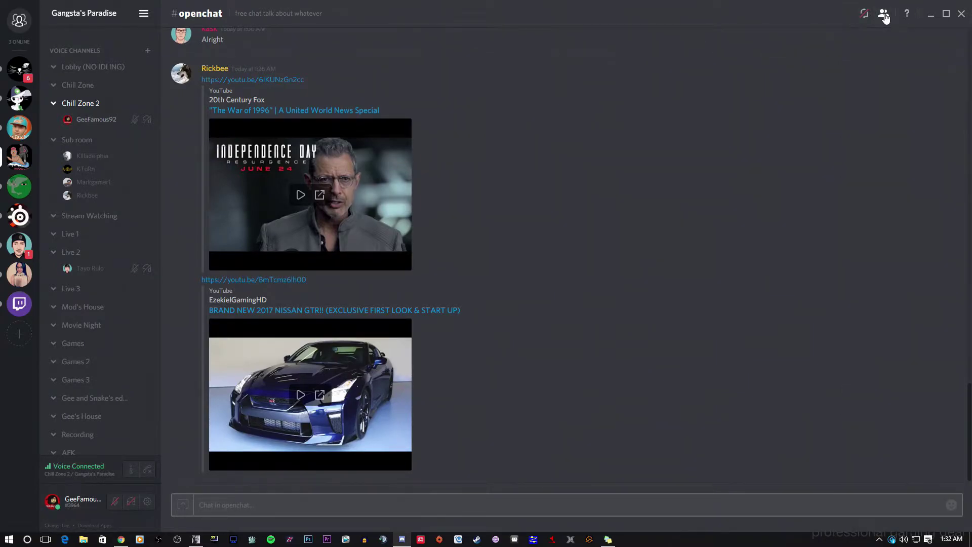
{"action": "left_click", "coordinate": [884, 14]}
{"action": "left_click", "coordinate": [884, 14]}
{"action": "left_click", "coordinate": [883, 14]}
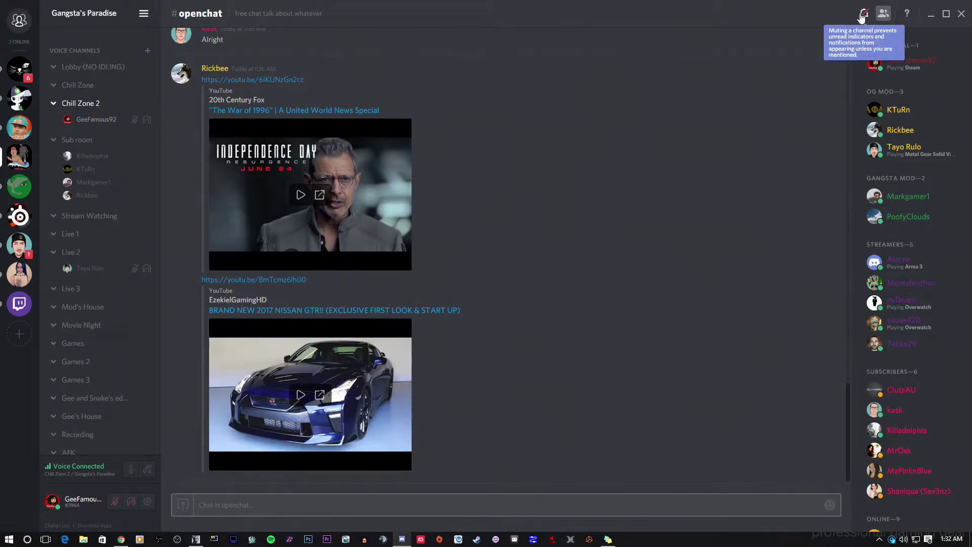
{"action": "left_click", "coordinate": [863, 16]}
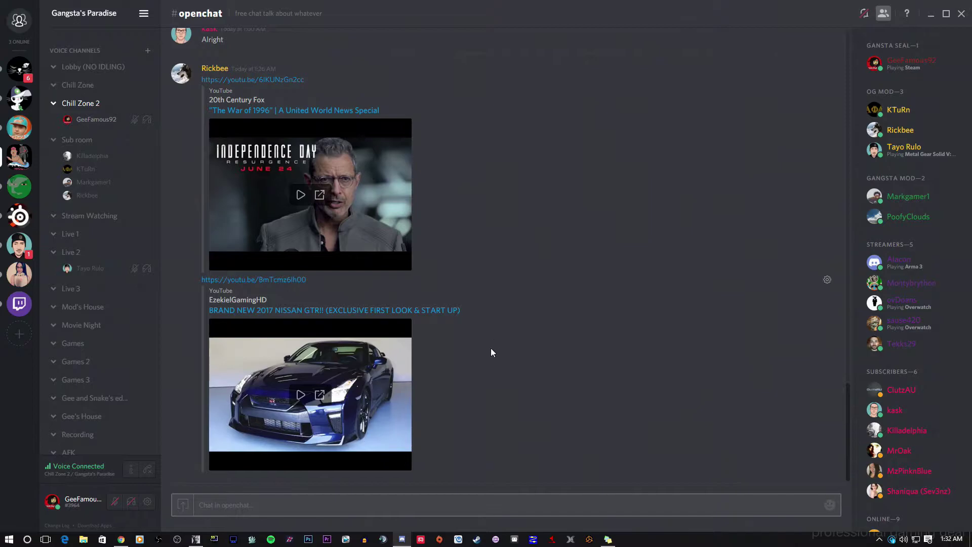
Examine the openchat history and the server's text and voice channel list.
{"action": "scroll", "coordinate": [491, 349], "scroll_direction": "up", "scroll_amount": 15}
{"action": "scroll", "coordinate": [502, 220], "scroll_direction": "down", "scroll_amount": 15}
{"action": "scroll", "coordinate": [126, 158], "scroll_direction": "up", "scroll_amount": 5}
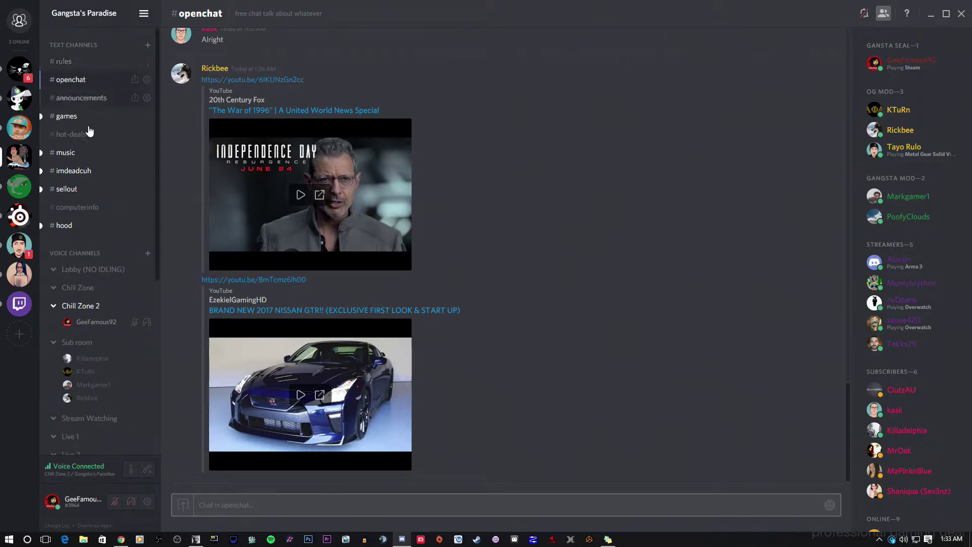
{"action": "scroll", "coordinate": [84, 99], "scroll_direction": "down", "scroll_amount": 1}
{"action": "scroll", "coordinate": [56, 91], "scroll_direction": "up", "scroll_amount": 1}
{"action": "scroll", "coordinate": [81, 124], "scroll_direction": "down", "scroll_amount": 2}
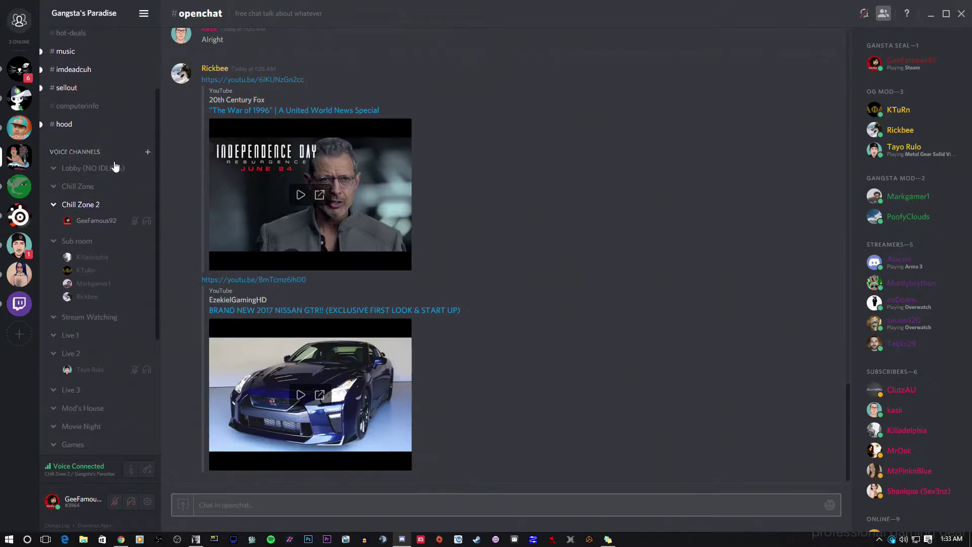
{"action": "scroll", "coordinate": [115, 167], "scroll_direction": "down", "scroll_amount": 1}
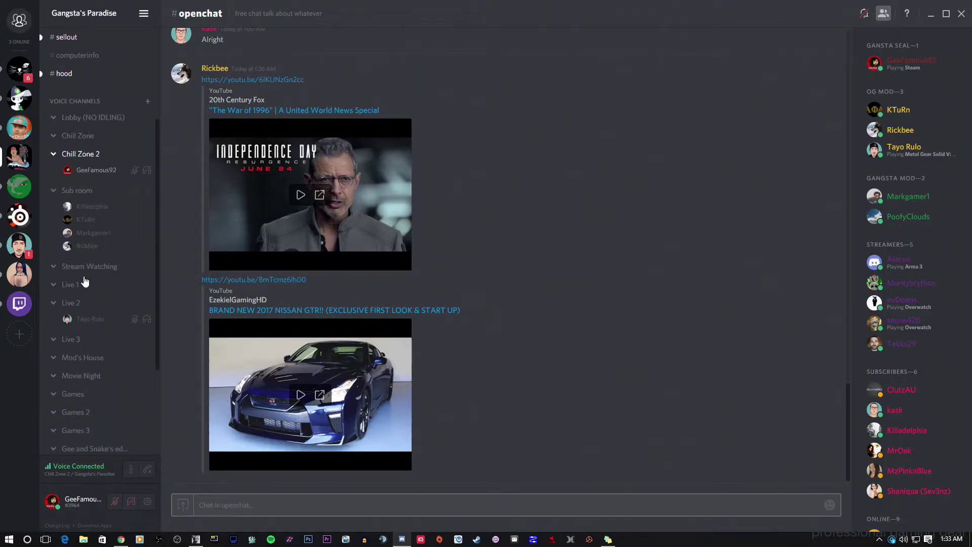
{"action": "scroll", "coordinate": [90, 349], "scroll_direction": "down", "scroll_amount": 2}
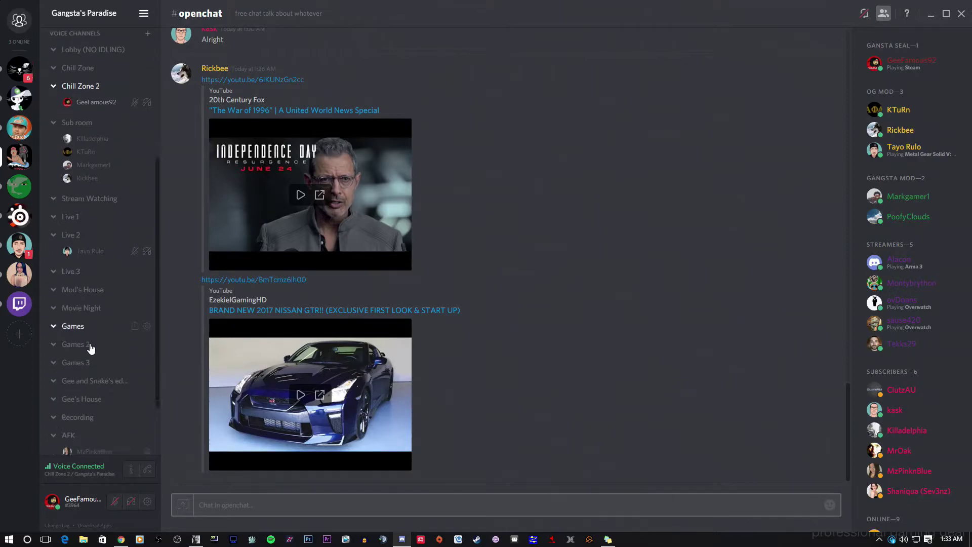
{"action": "scroll", "coordinate": [90, 349], "scroll_direction": "up", "scroll_amount": 2}
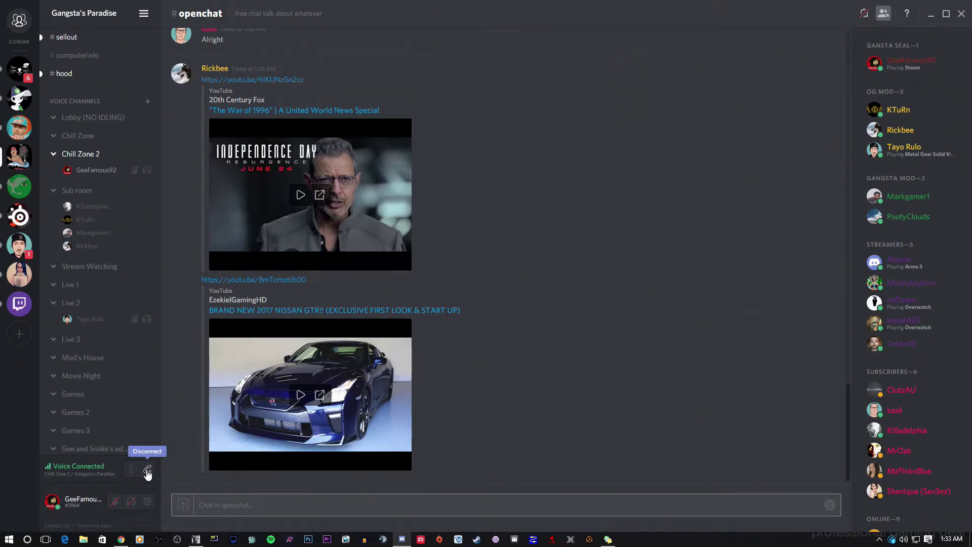
Disconnect from the Chill Zone 2 voice channel and join the Chill Zone voice channel.
{"action": "left_click", "coordinate": [148, 473]}
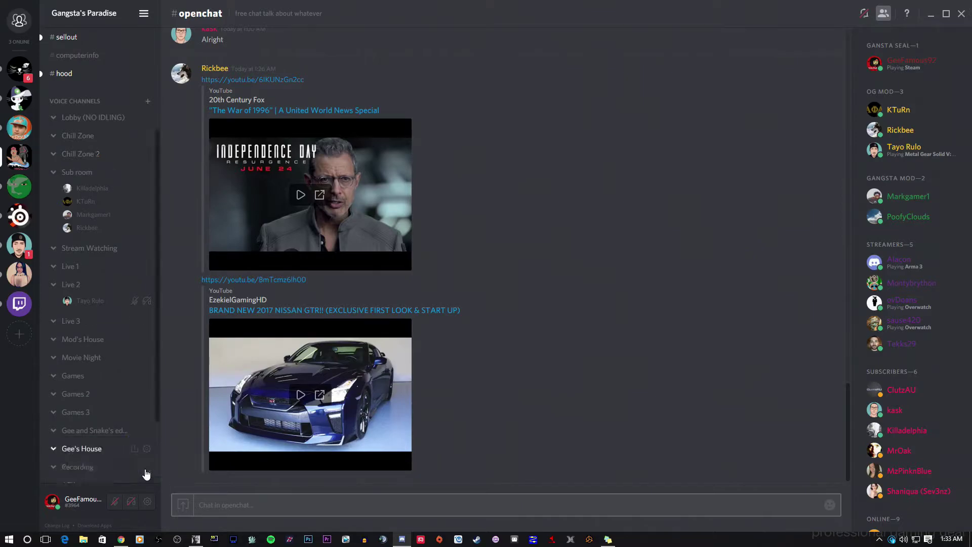
{"action": "left_click", "coordinate": [86, 140]}
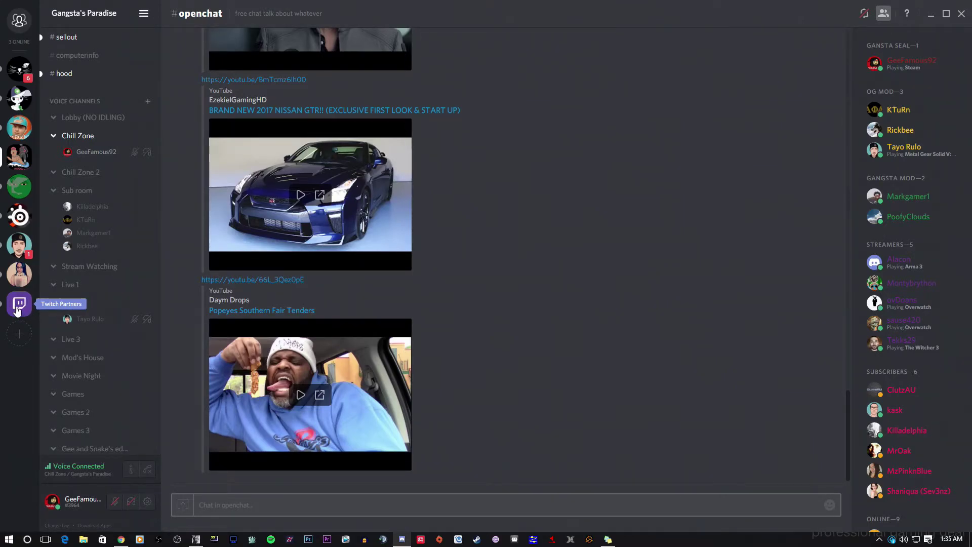
Switch to Chrome, open the Discord invite from the GeeFamous92 Twitch page's Discord Partner banner and copy the invite address.
{"action": "mouse_move", "coordinate": [122, 544]}
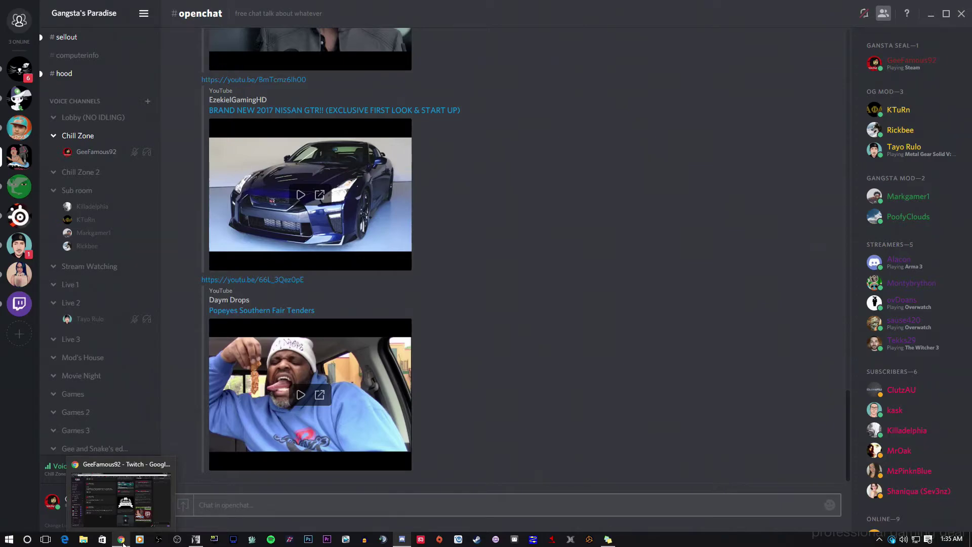
{"action": "left_click", "coordinate": [123, 543]}
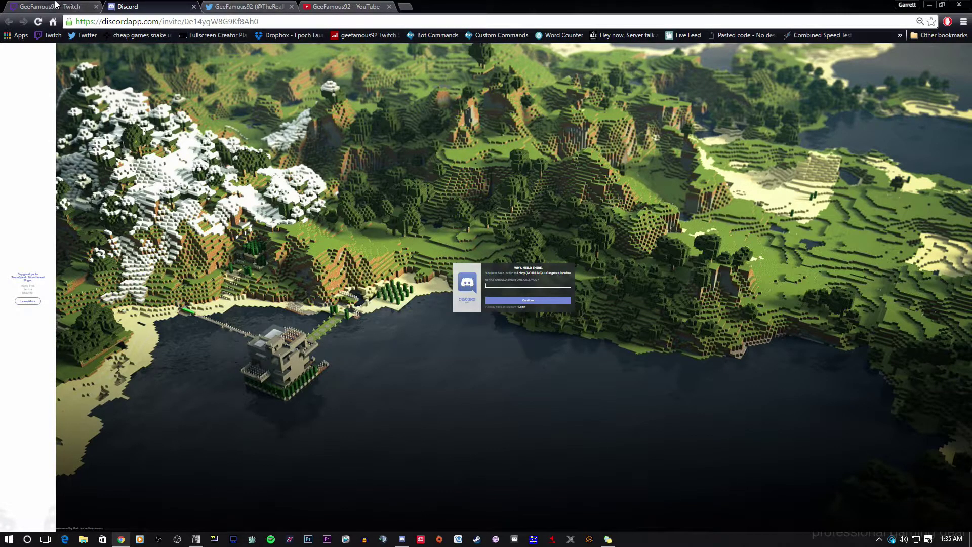
{"action": "left_click", "coordinate": [80, 6]}
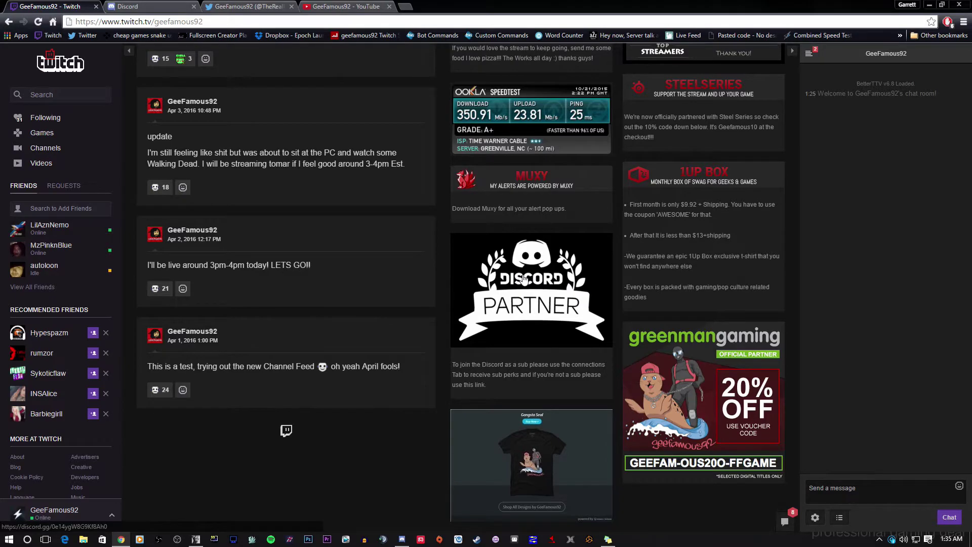
{"action": "left_click", "coordinate": [524, 279]}
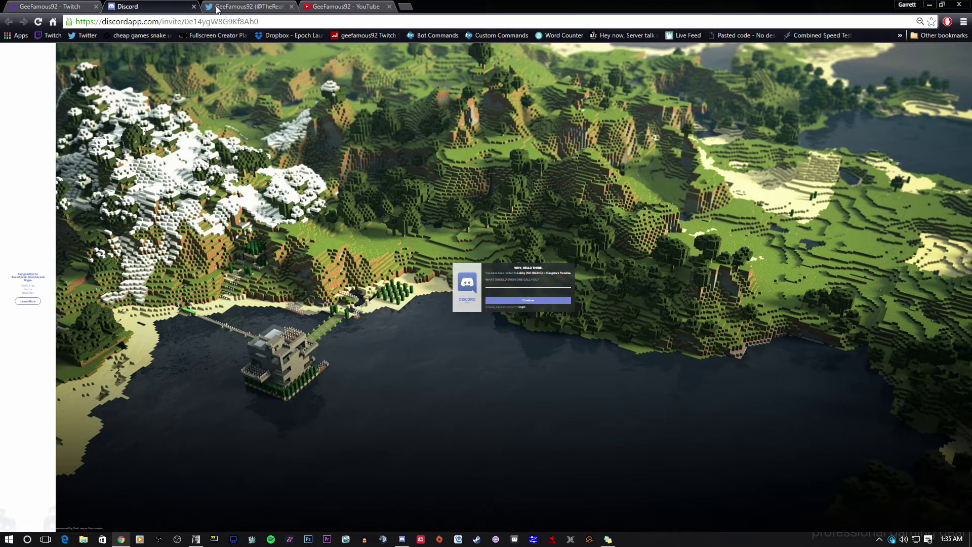
{"action": "left_click", "coordinate": [250, 21]}
{"action": "right_click", "coordinate": [250, 21]}
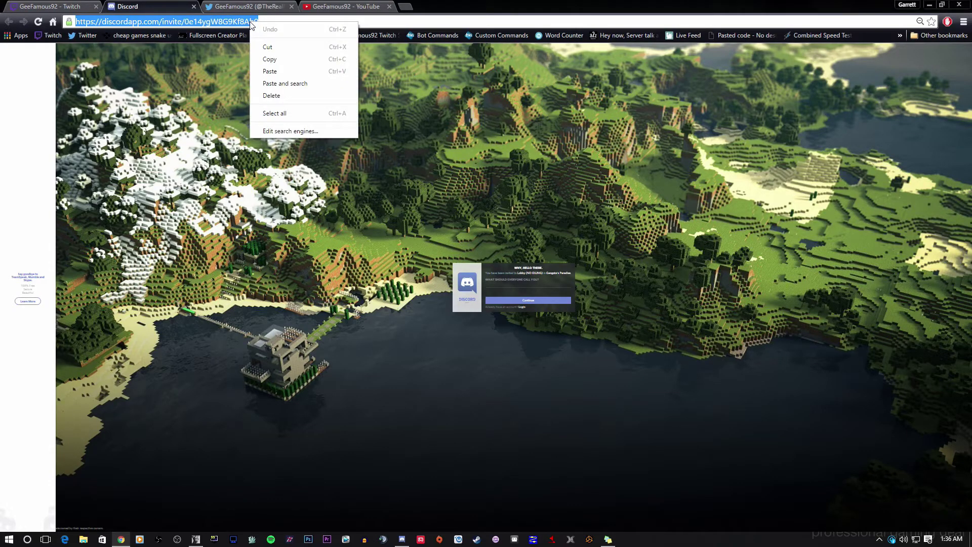
{"action": "left_click", "coordinate": [269, 60]}
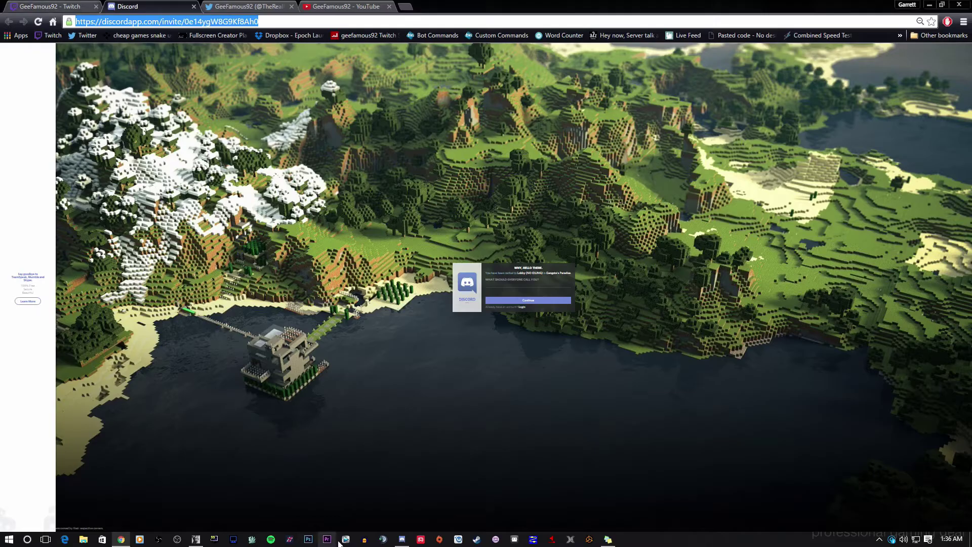
Switch to Discord and try out the join-a-server form with the copied invite link, leaving it without joining.
{"action": "left_click", "coordinate": [410, 544]}
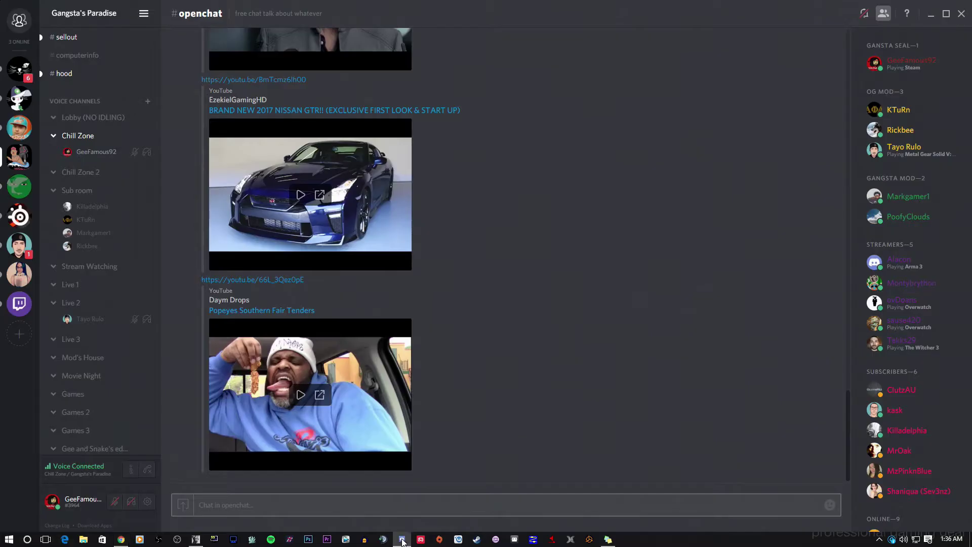
{"action": "left_click", "coordinate": [20, 336]}
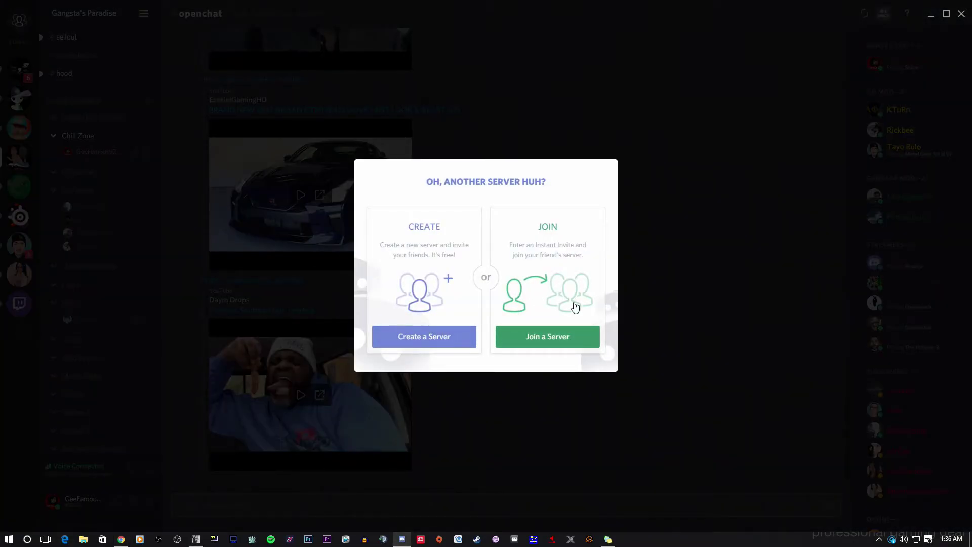
{"action": "left_click", "coordinate": [568, 337]}
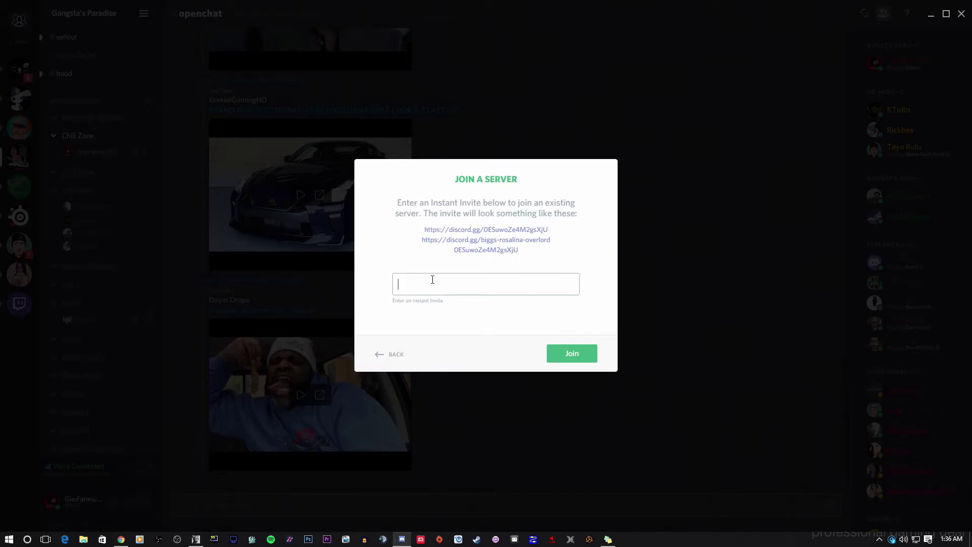
{"action": "key", "text": "ctrl+v"}
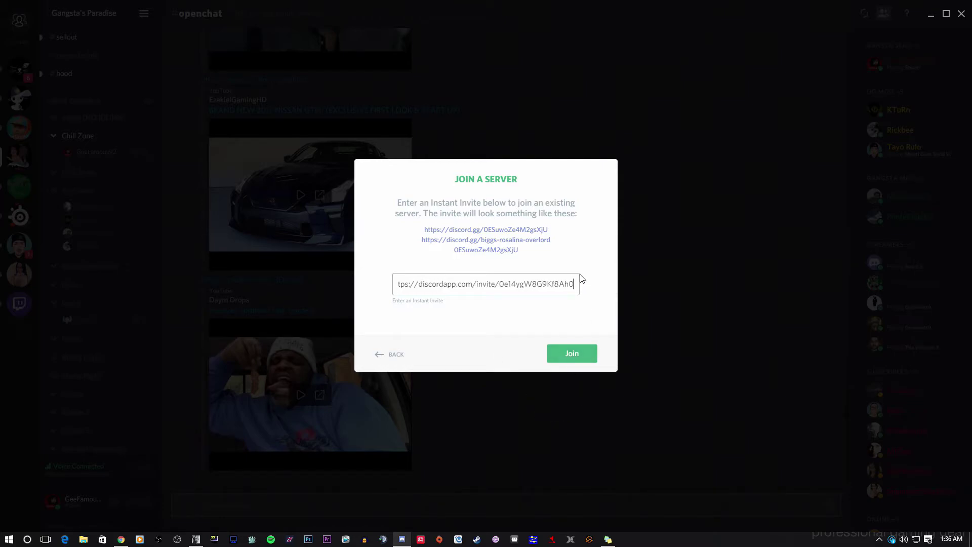
{"action": "left_click_drag", "start_coordinate": [577, 284], "coordinate": [267, 272]}
{"action": "key", "text": "BackSpace"}
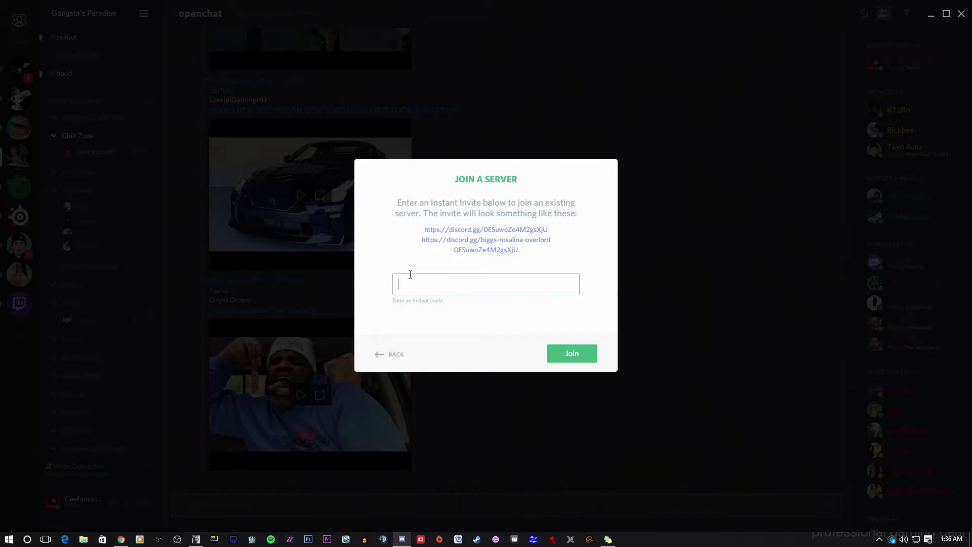
{"action": "left_click", "coordinate": [657, 278]}
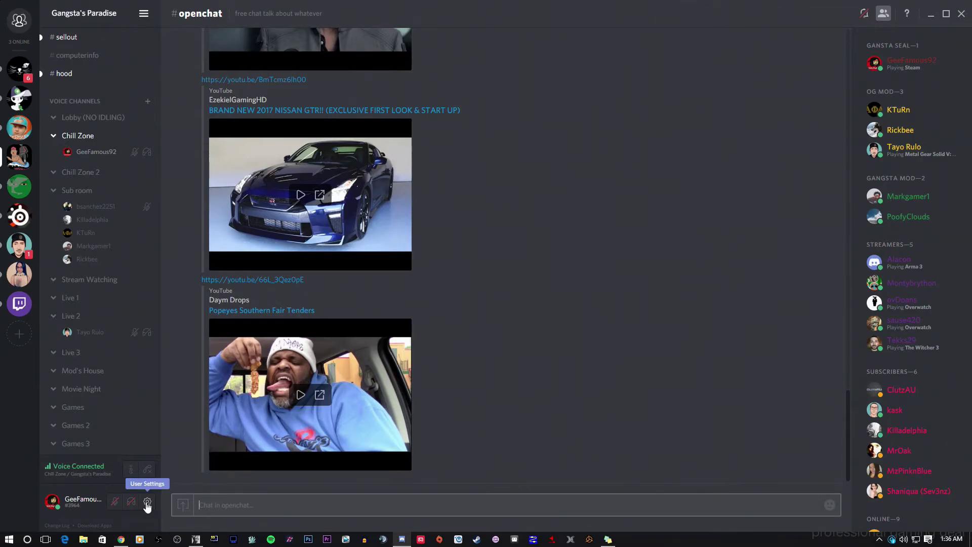
Open the voice section of the user settings and select Push to Talk as the input mode.
{"action": "left_click", "coordinate": [147, 501]}
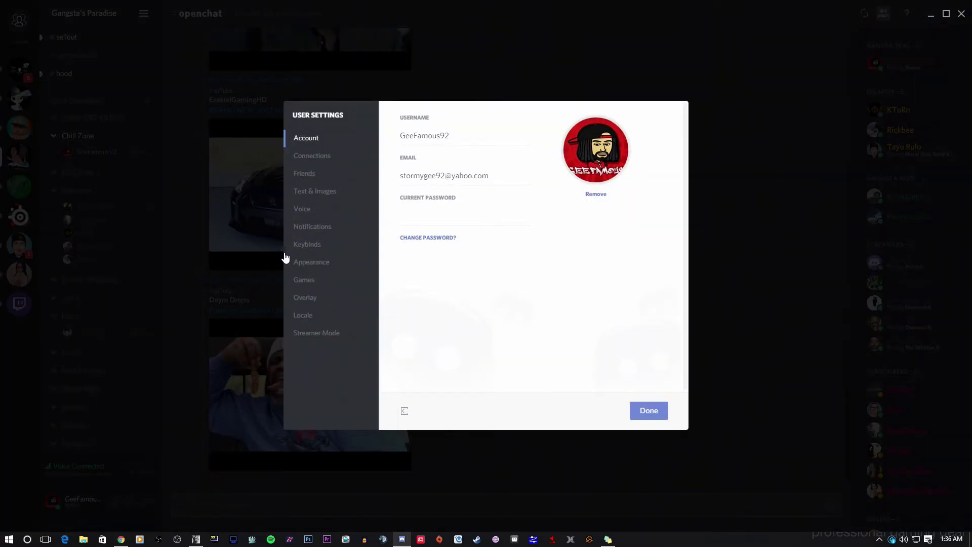
{"action": "left_click", "coordinate": [302, 213]}
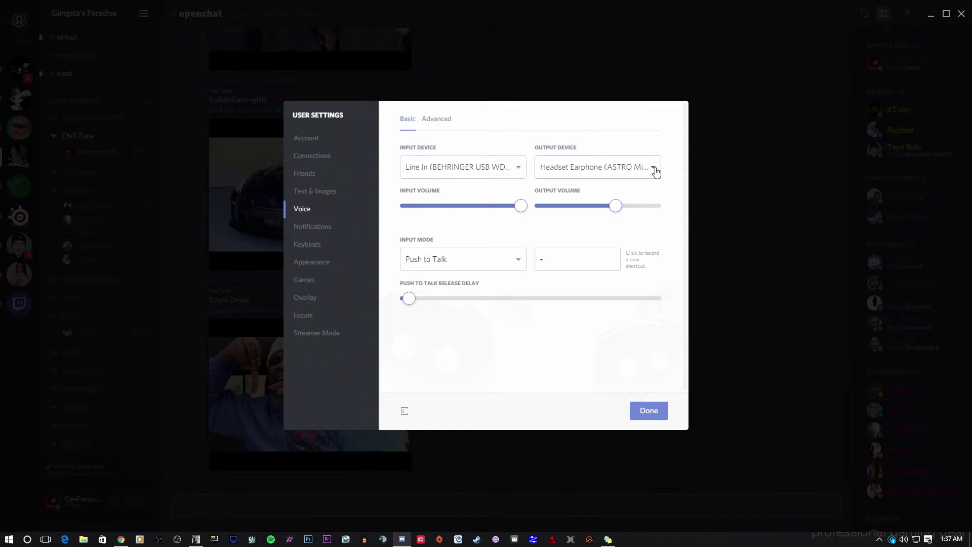
{"action": "mouse_move", "coordinate": [615, 205]}
{"action": "mouse_move", "coordinate": [522, 205]}
{"action": "left_click", "coordinate": [518, 262]}
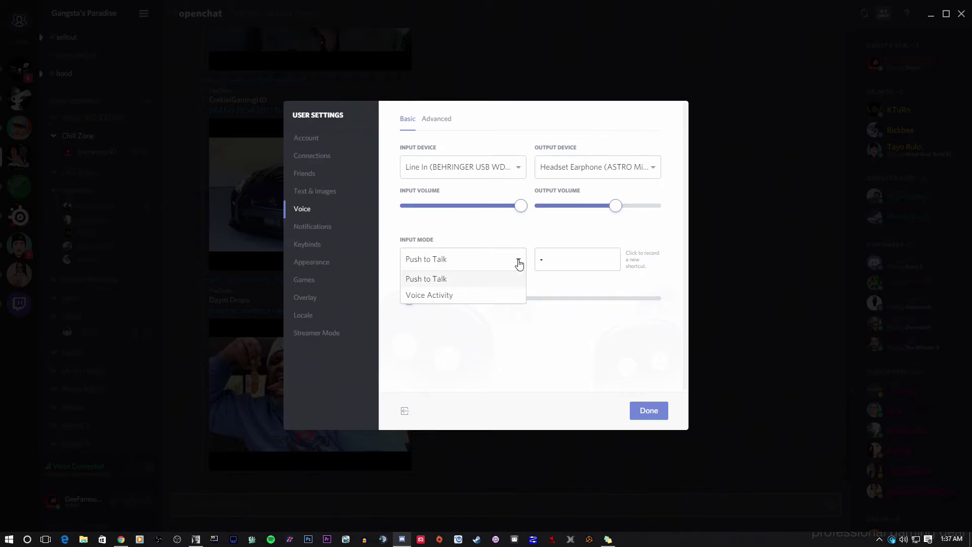
{"action": "left_click", "coordinate": [518, 261]}
{"action": "left_click", "coordinate": [518, 261]}
{"action": "left_click", "coordinate": [447, 279]}
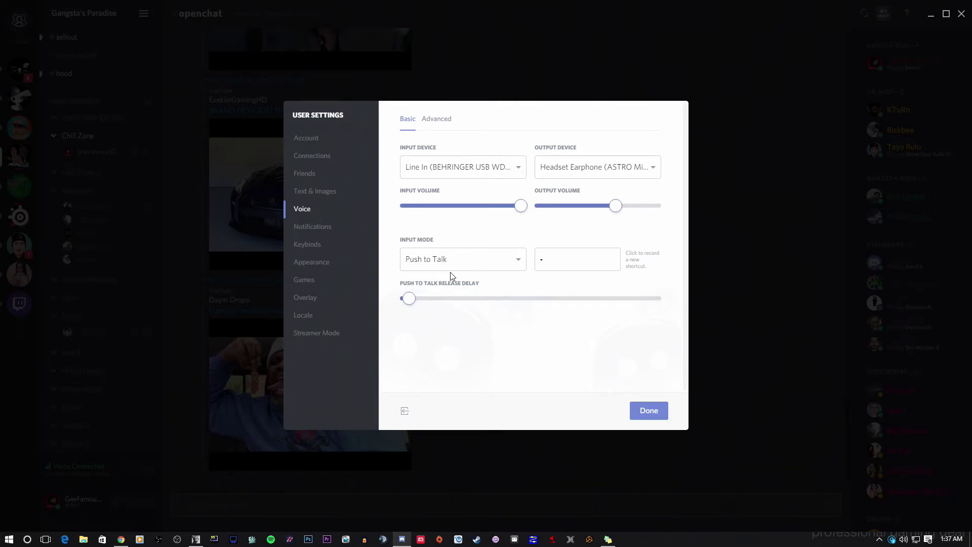
{"action": "left_click", "coordinate": [511, 263]}
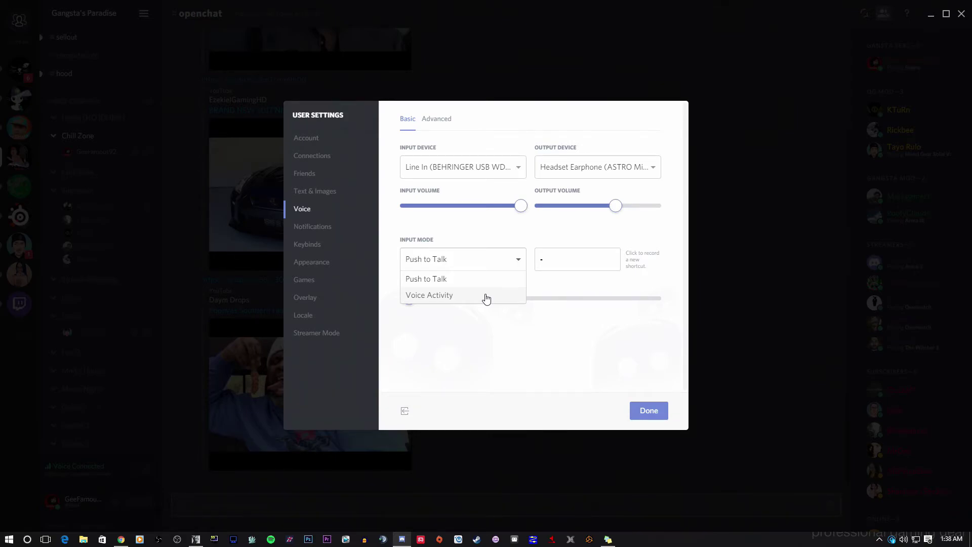
{"action": "left_click", "coordinate": [473, 281]}
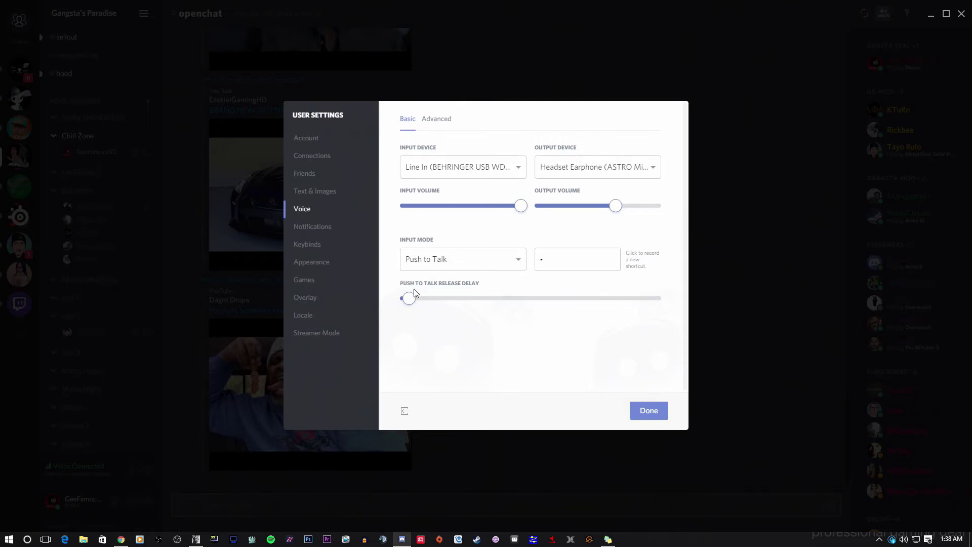
Examine the push-to-talk release delay and the advanced voice processing, attenuation and diagnostics settings.
{"action": "mouse_move", "coordinate": [410, 295]}
{"action": "left_click", "coordinate": [440, 119]}
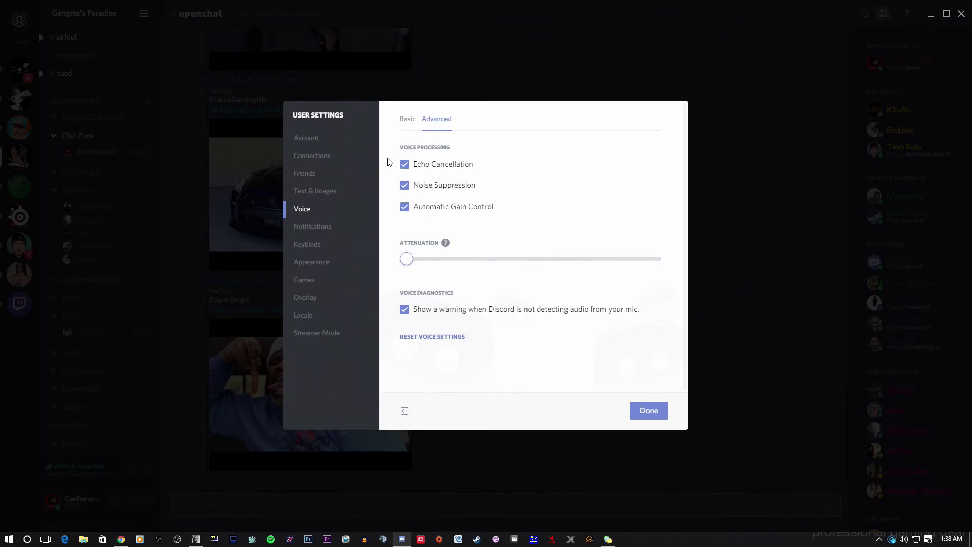
Open the account connections and examine the servers offered through the connected Twitch account.
{"action": "left_click", "coordinate": [312, 157]}
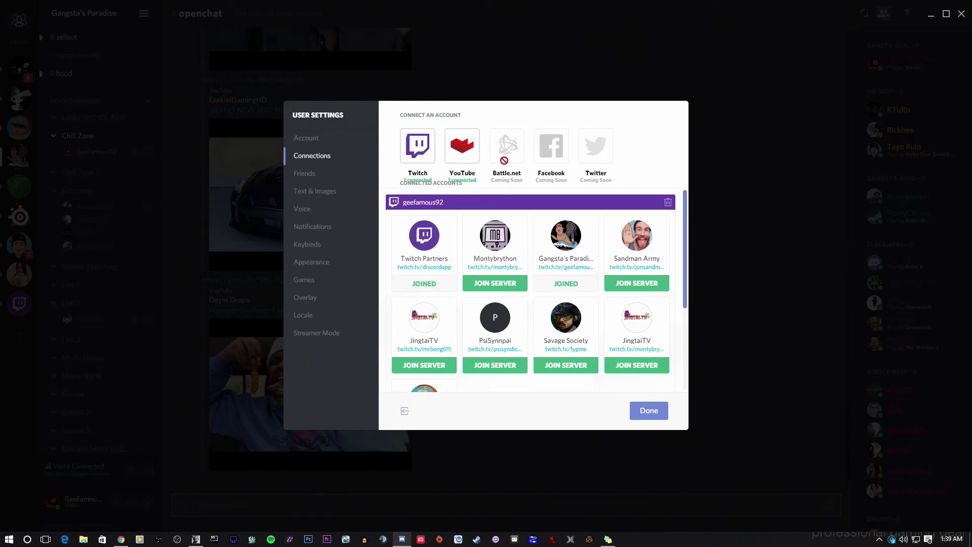
{"action": "scroll", "coordinate": [541, 196], "scroll_direction": "down", "scroll_amount": 2}
{"action": "scroll", "coordinate": [599, 255], "scroll_direction": "up", "scroll_amount": 2}
{"action": "scroll", "coordinate": [659, 256], "scroll_direction": "down", "scroll_amount": 1}
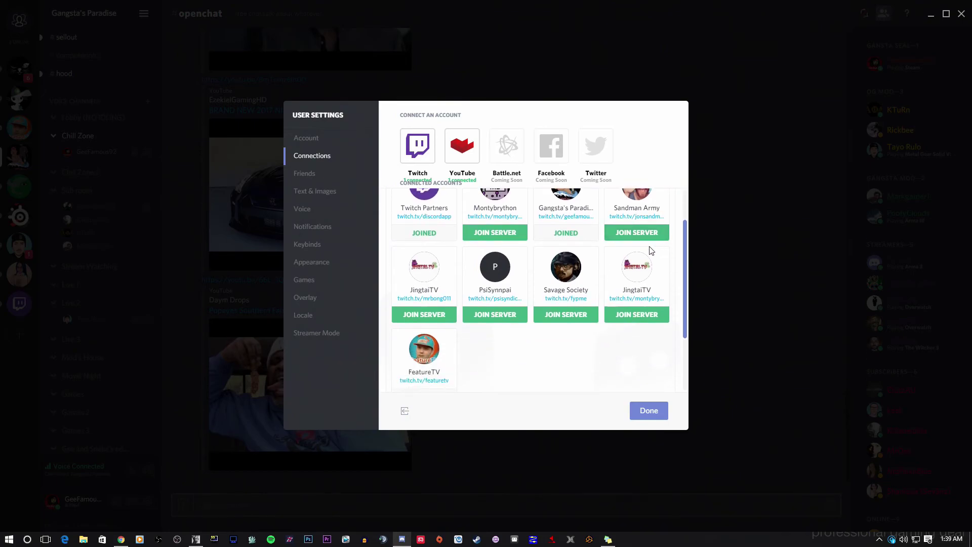
Compare the servers listed under the connected Twitch and YouTube accounts, and close the user settings.
{"action": "scroll", "coordinate": [647, 250], "scroll_direction": "up", "scroll_amount": 1}
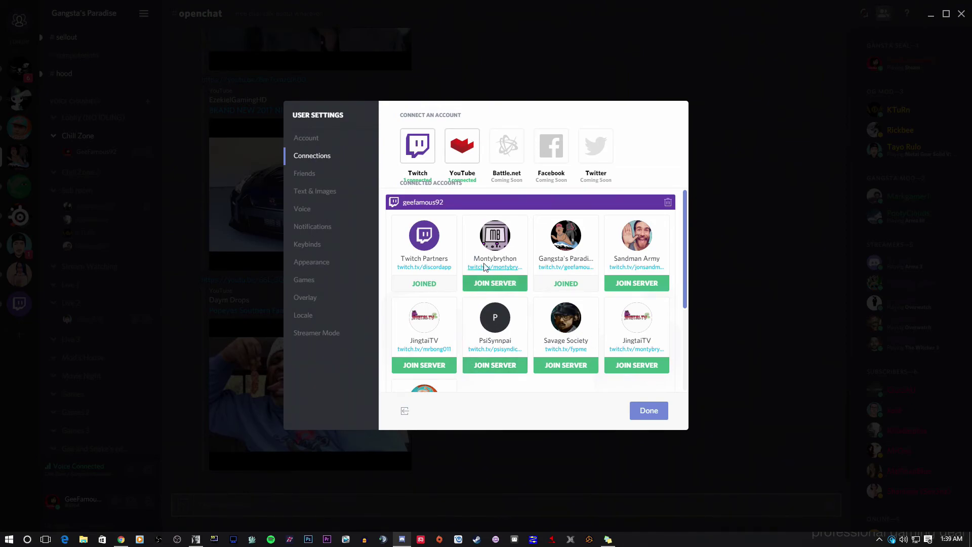
{"action": "scroll", "coordinate": [543, 352], "scroll_direction": "down", "scroll_amount": 3}
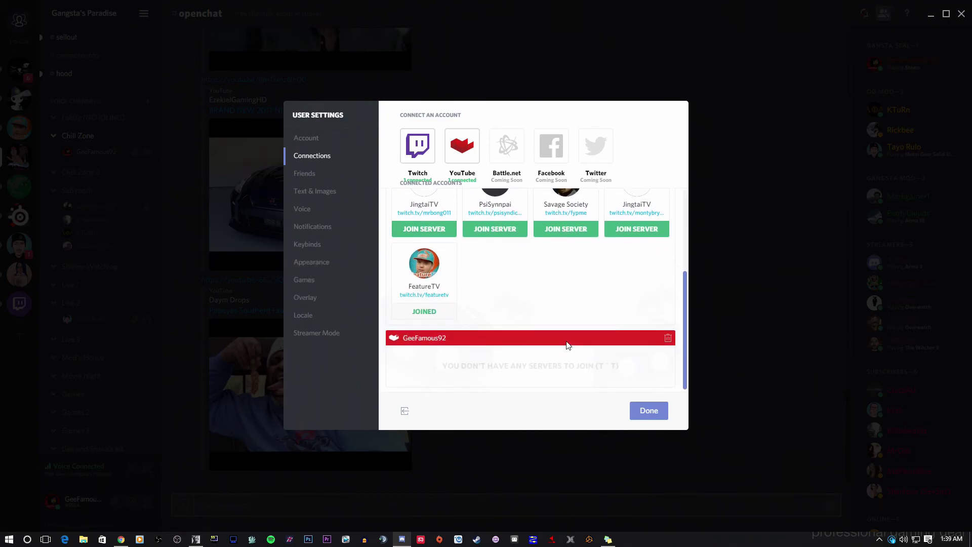
{"action": "scroll", "coordinate": [546, 340], "scroll_direction": "up", "scroll_amount": 3}
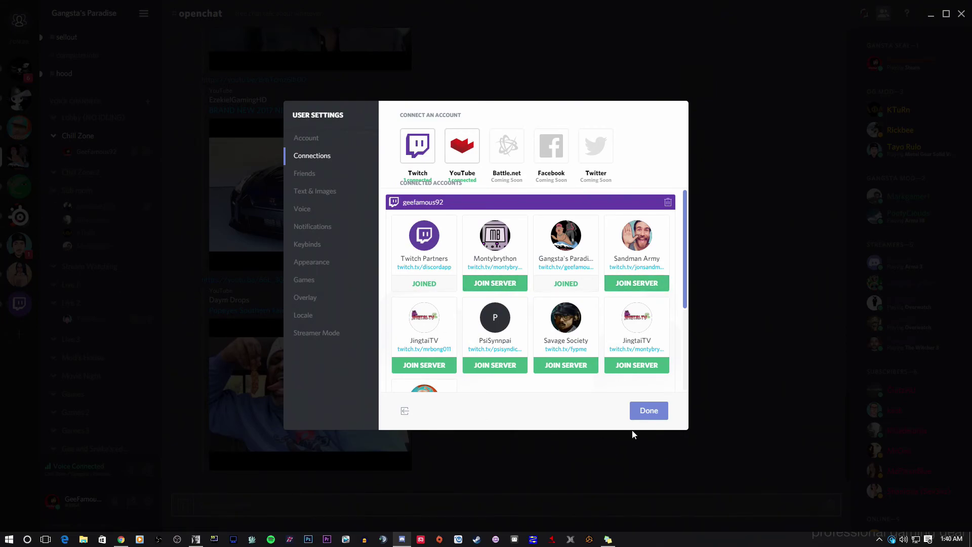
{"action": "left_click", "coordinate": [649, 411]}
Look back through the earlier messages in the openchat channel and return to the newest ones.
{"action": "scroll", "coordinate": [582, 466], "scroll_direction": "up", "scroll_amount": 10}
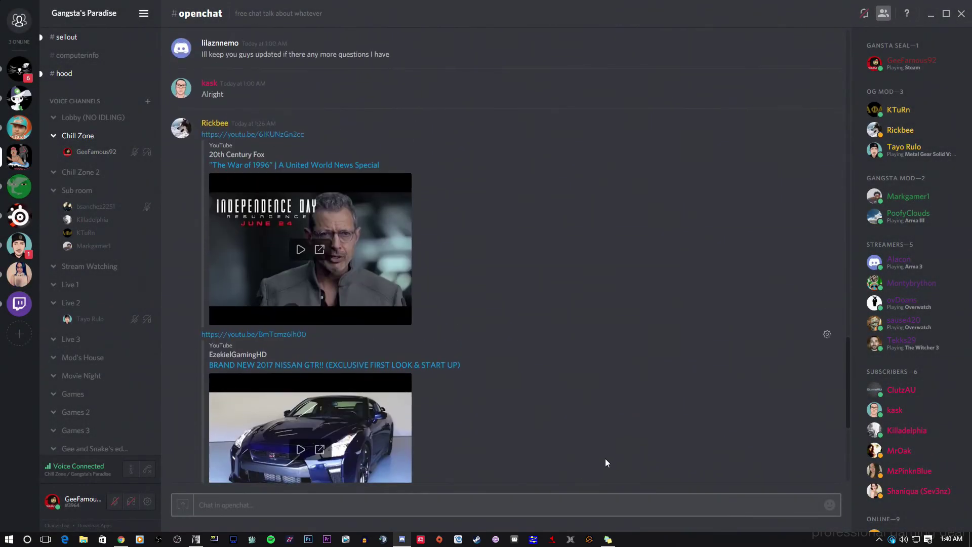
{"action": "scroll", "coordinate": [610, 430], "scroll_direction": "up", "scroll_amount": 5}
{"action": "scroll", "coordinate": [609, 424], "scroll_direction": "down", "scroll_amount": 15}
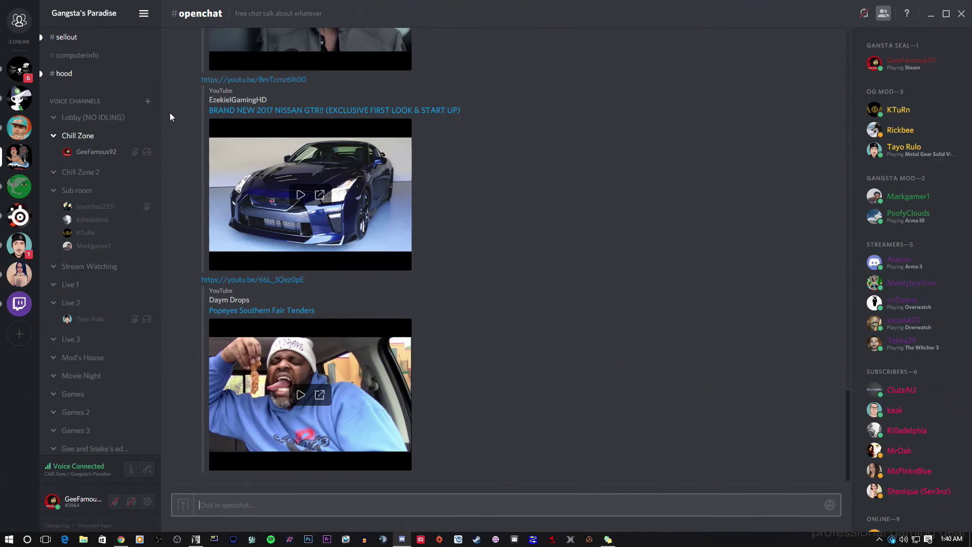
Examine the options available for the Gangsta's Paradise server, such as notification, privacy and server settings, and close them.
{"action": "left_click", "coordinate": [144, 13]}
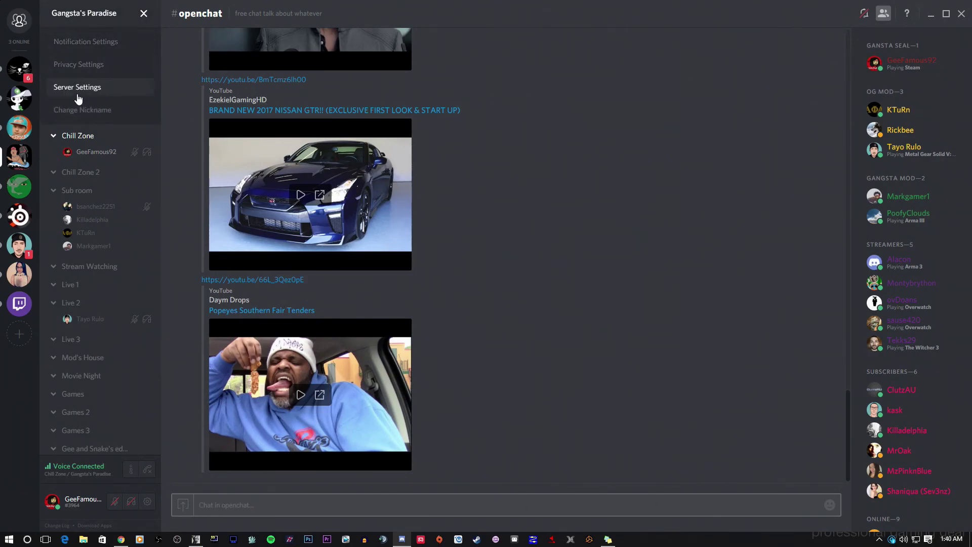
{"action": "left_click", "coordinate": [144, 13]}
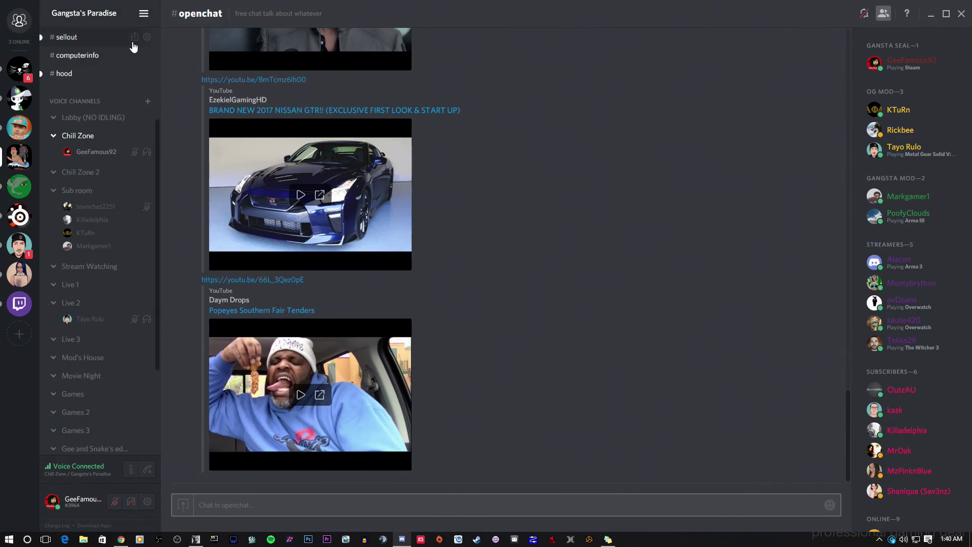
{"action": "left_click", "coordinate": [143, 16]}
{"action": "left_click", "coordinate": [143, 14]}
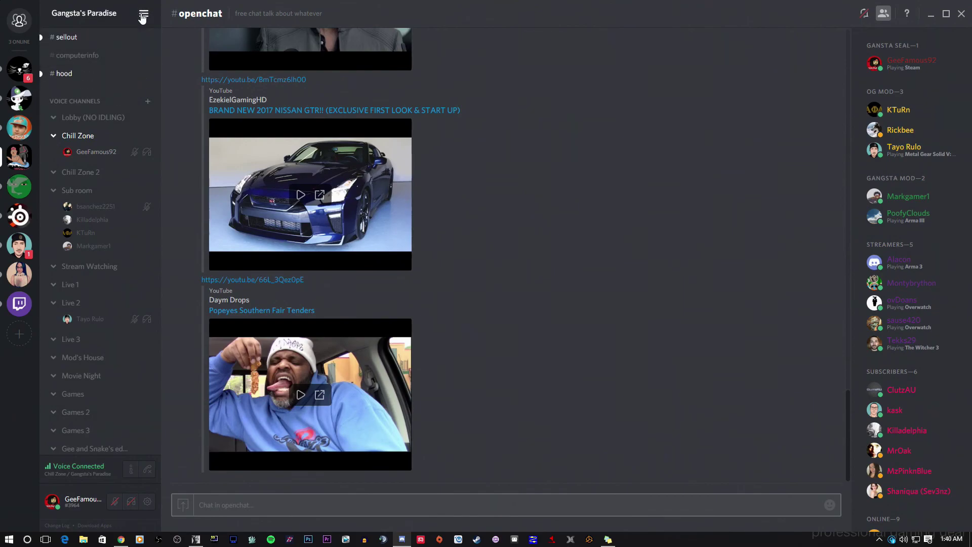